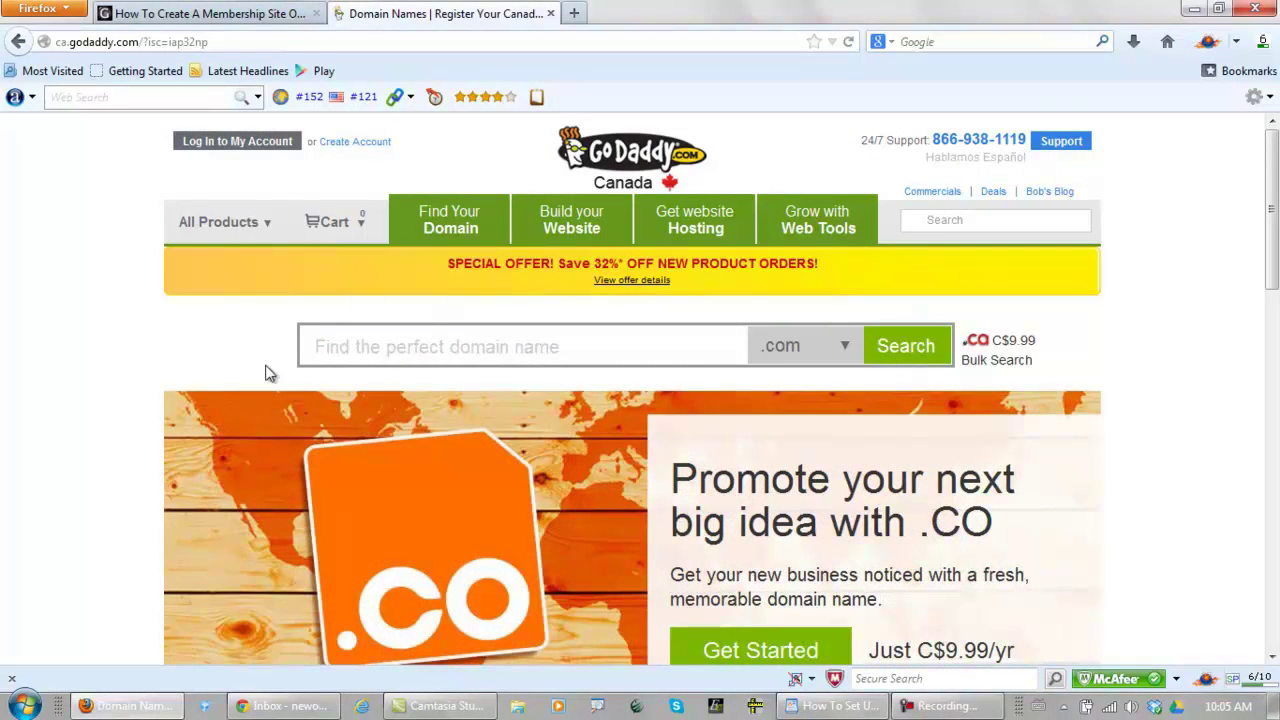
# Search for 'johnjarvis' with the .ca extension to check whether johnjarvis.ca is available.
pyautogui.click(342, 349)
pyautogui.write('johnjarvi')
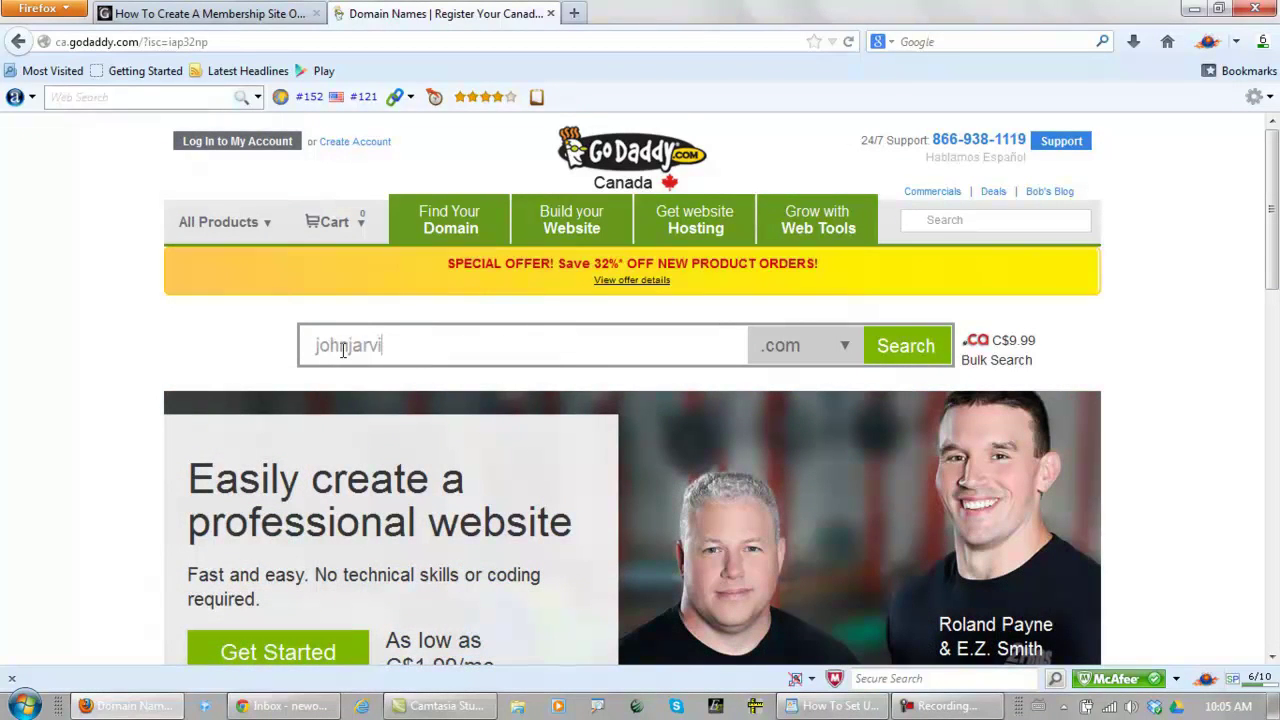
pyautogui.write('s')
pyautogui.click(848, 350)
pyautogui.click(798, 391)
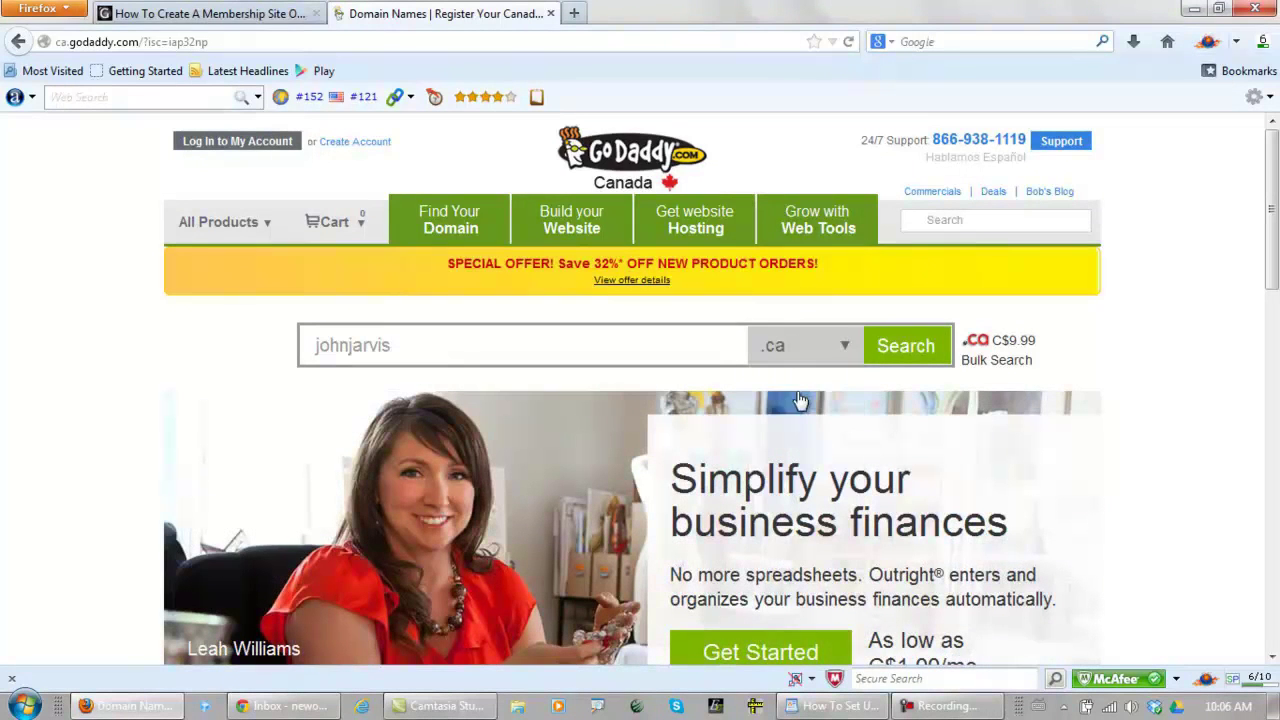
pyautogui.click(921, 347)
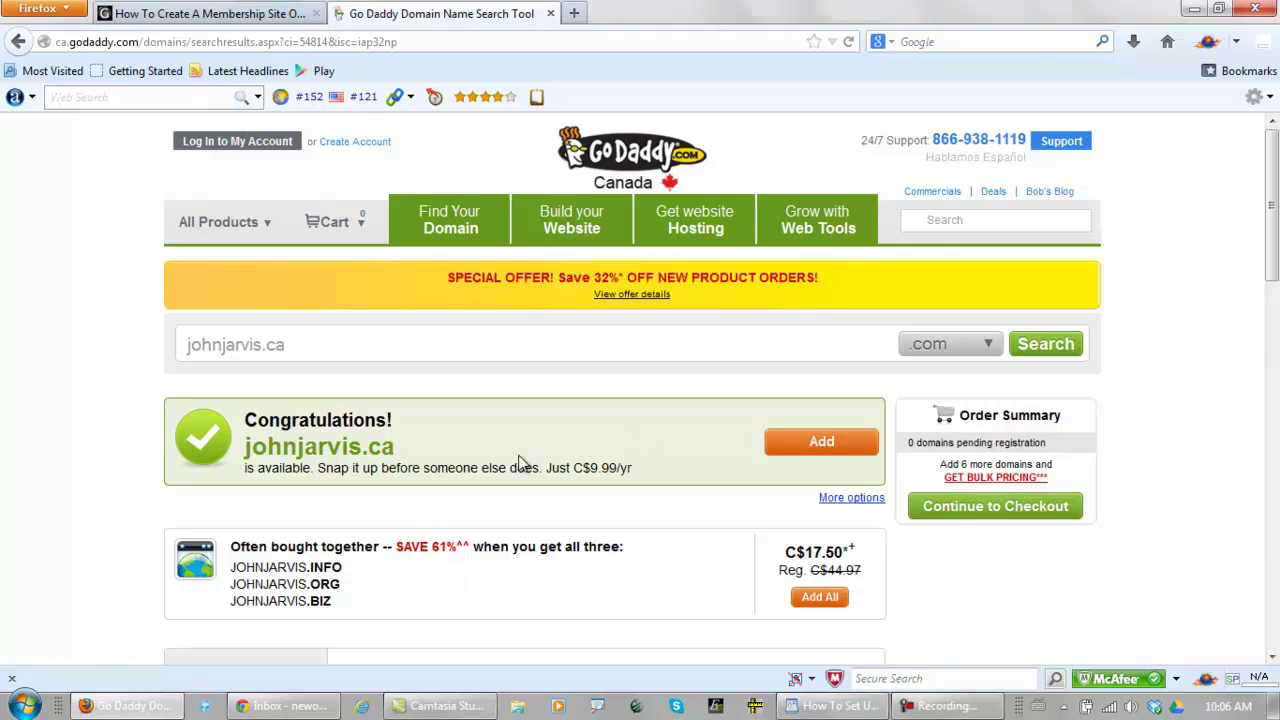
# Add johnjarvis.ca to the order, go to checkout, and decline both add-on offers.
pyautogui.click(807, 450)
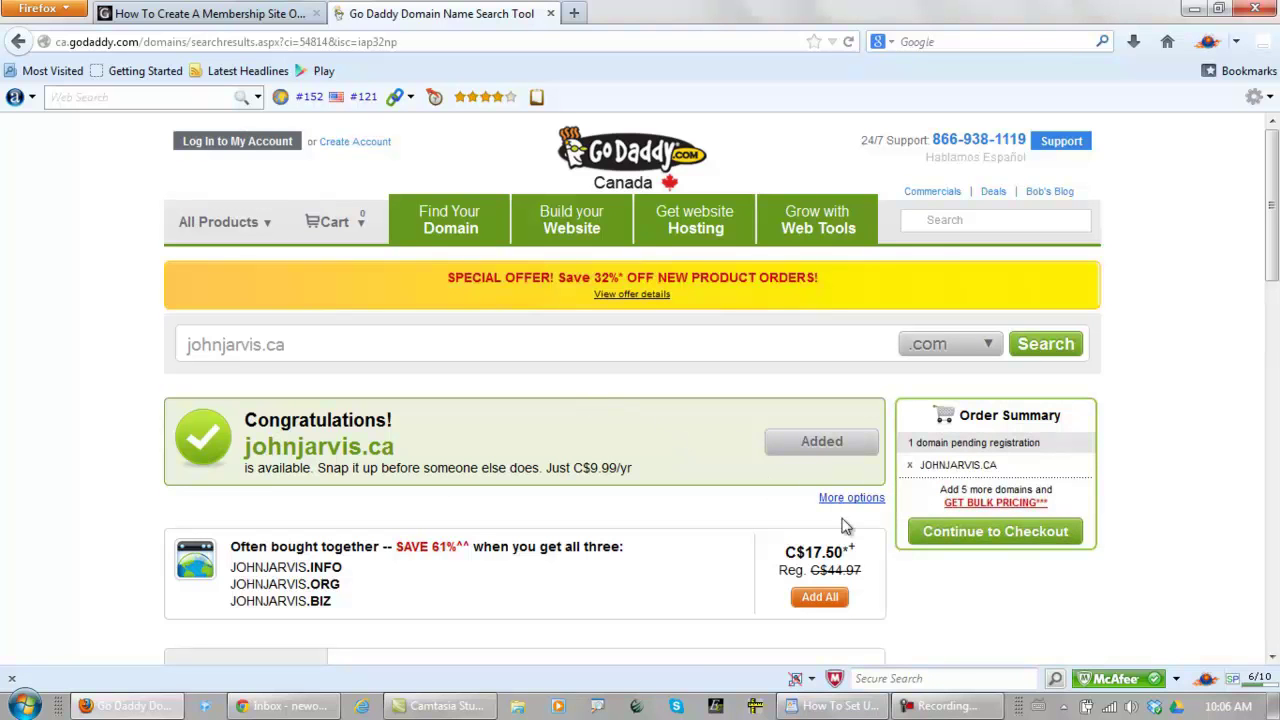
pyautogui.click(958, 541)
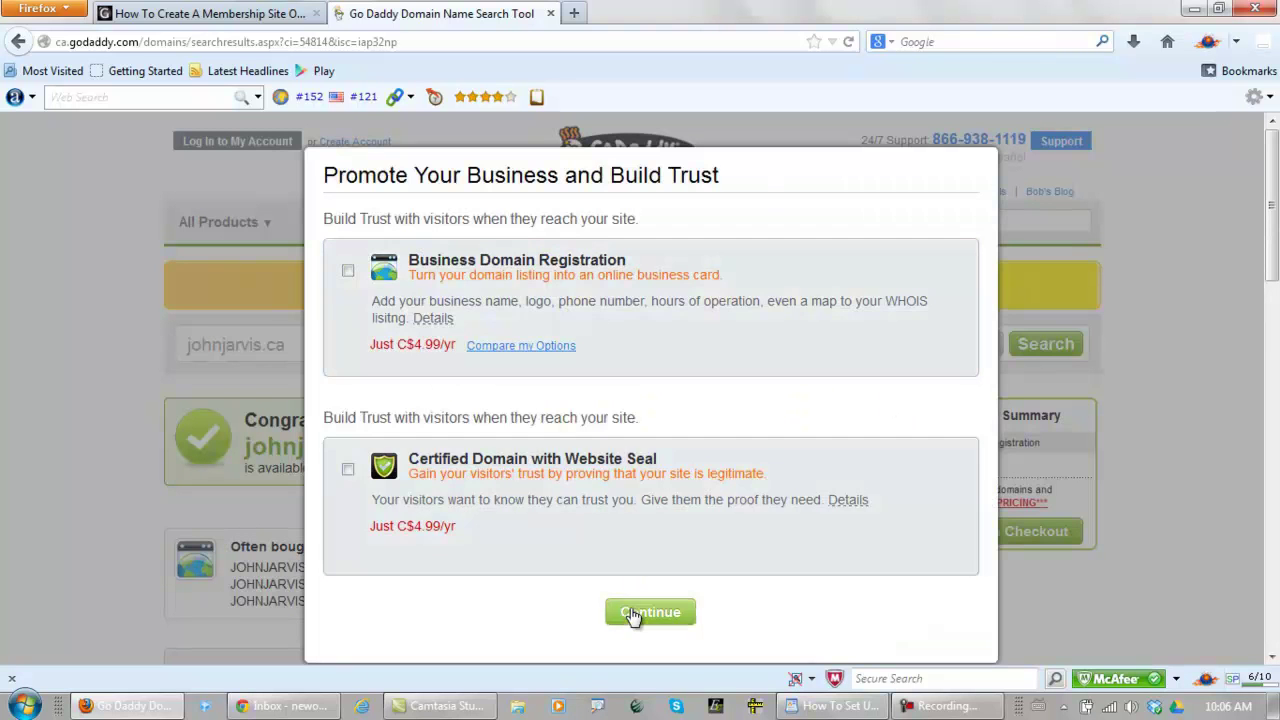
pyautogui.click(632, 614)
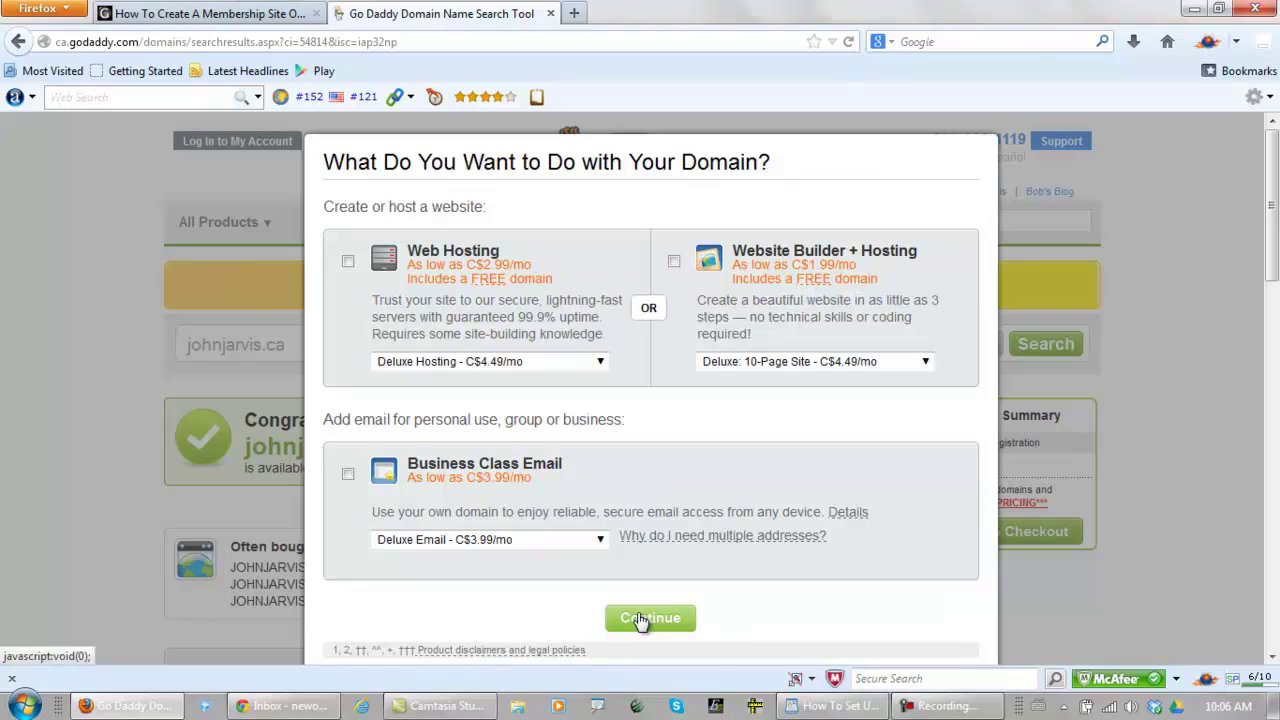
pyautogui.click(657, 620)
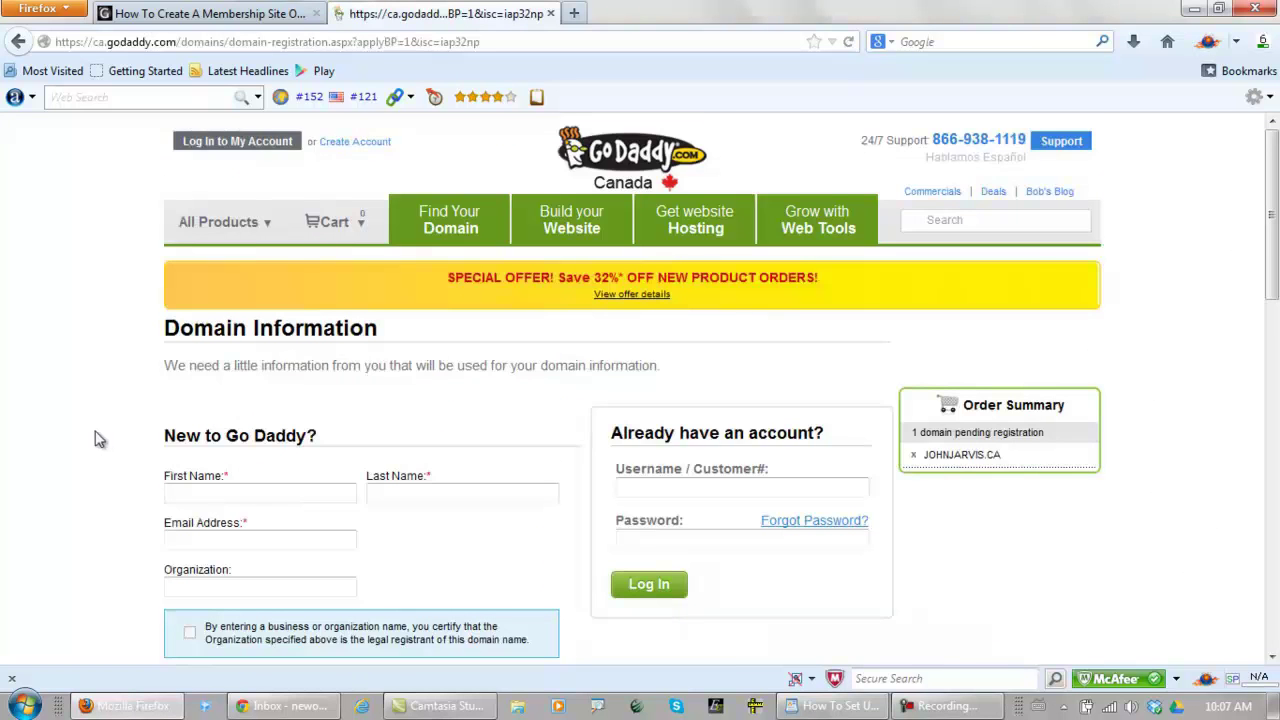
# Scroll to the existing-account sign-in and start entering the account username.
pyautogui.scroll(-2, 110, 440)
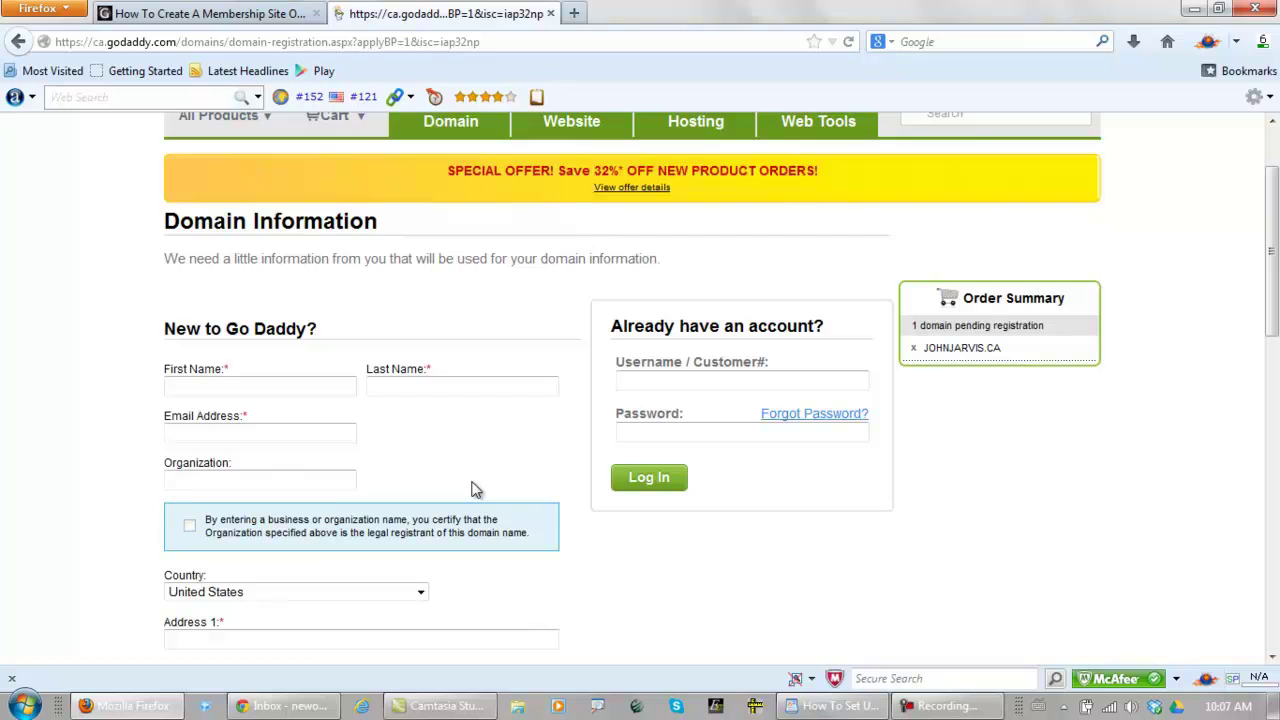
pyautogui.click(671, 379)
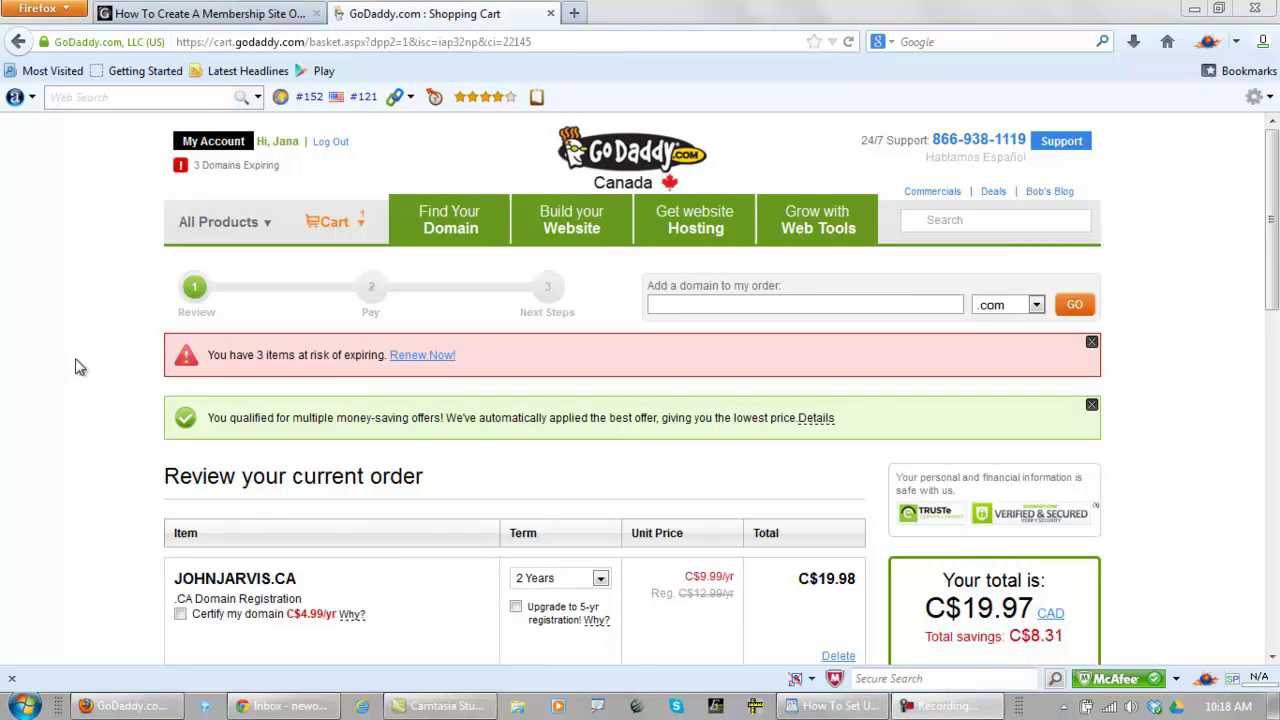
# Set johnjarvis.ca's registration term to 1 year, then back to 2 years.
pyautogui.scroll(-4, 1276, 208)
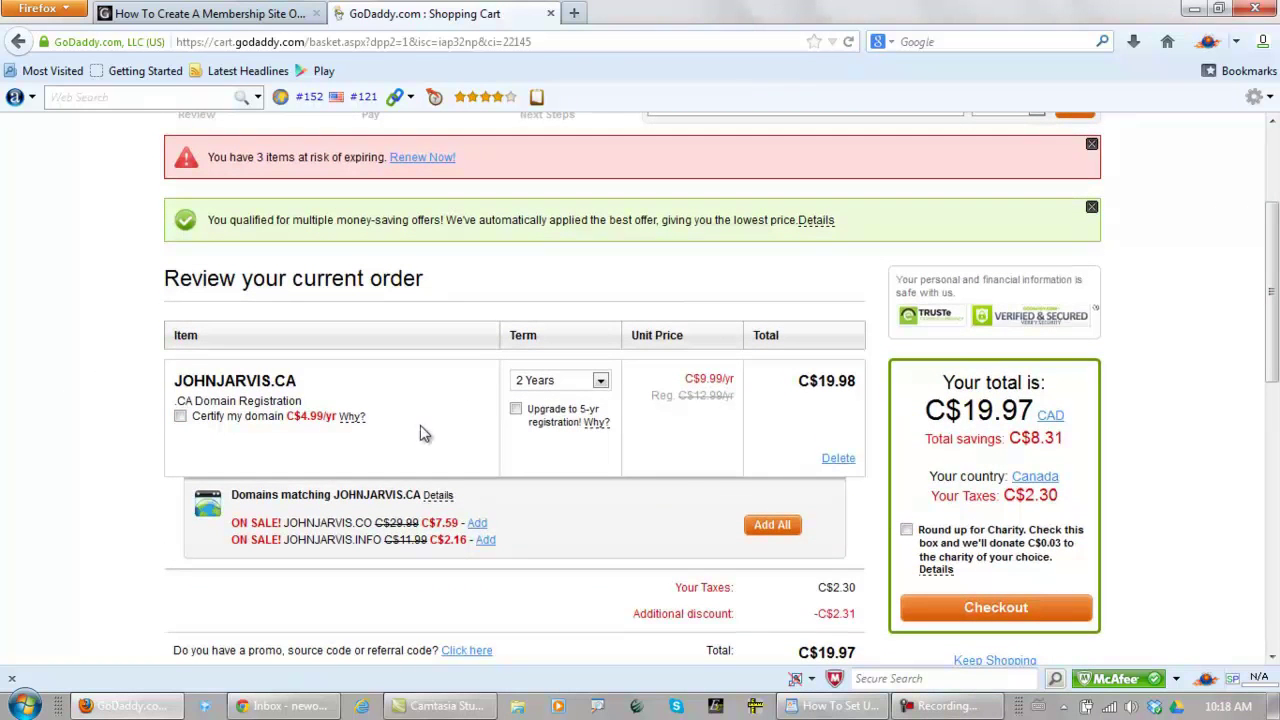
pyautogui.click(600, 380)
pyautogui.click(566, 402)
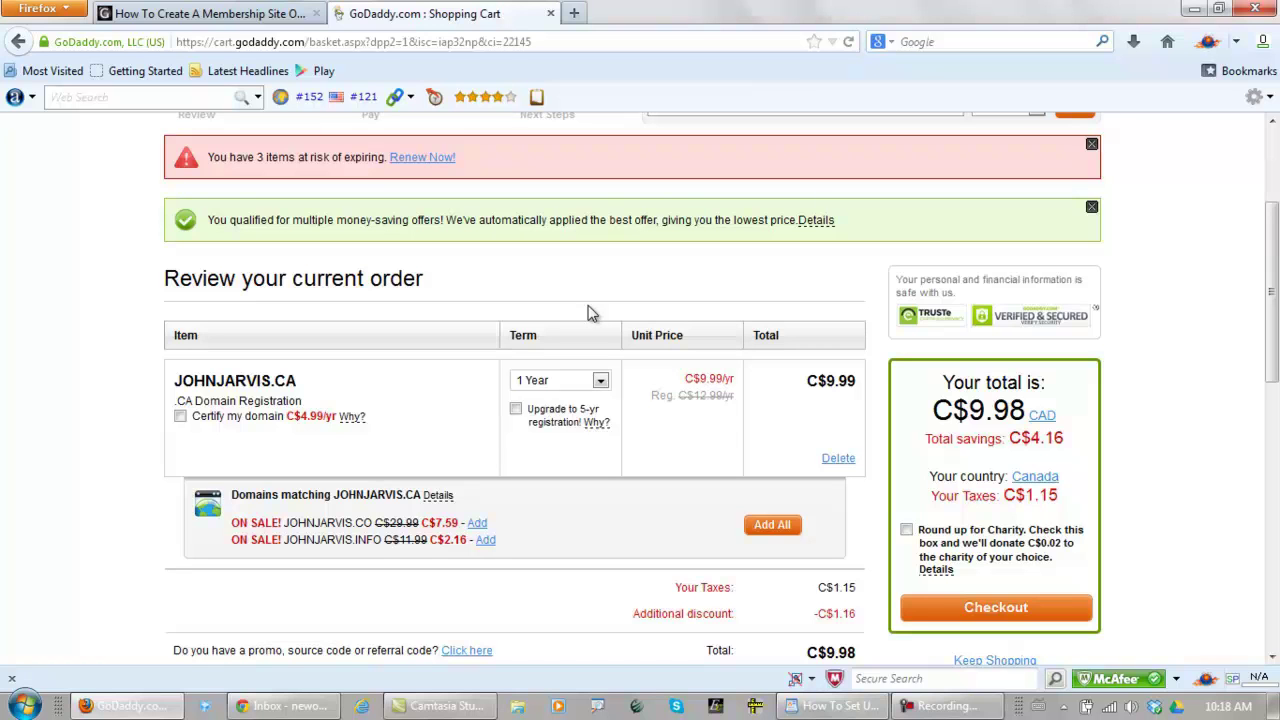
pyautogui.click(601, 381)
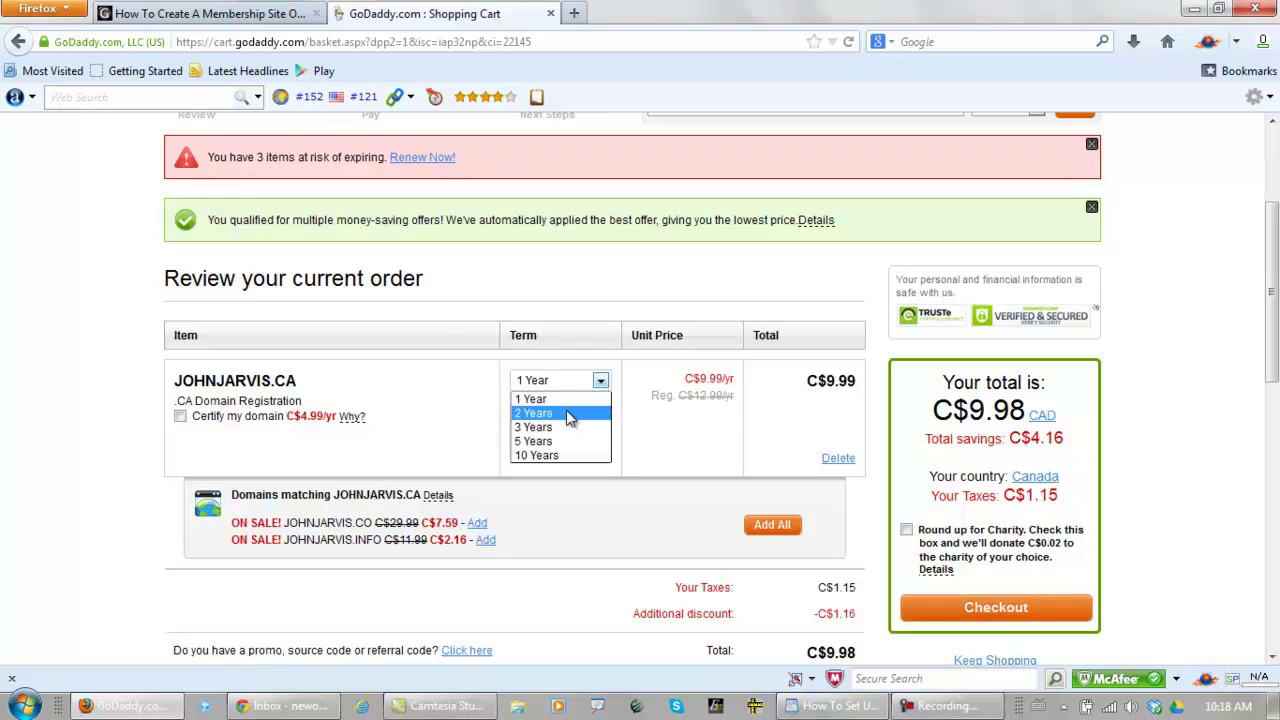
pyautogui.click(571, 414)
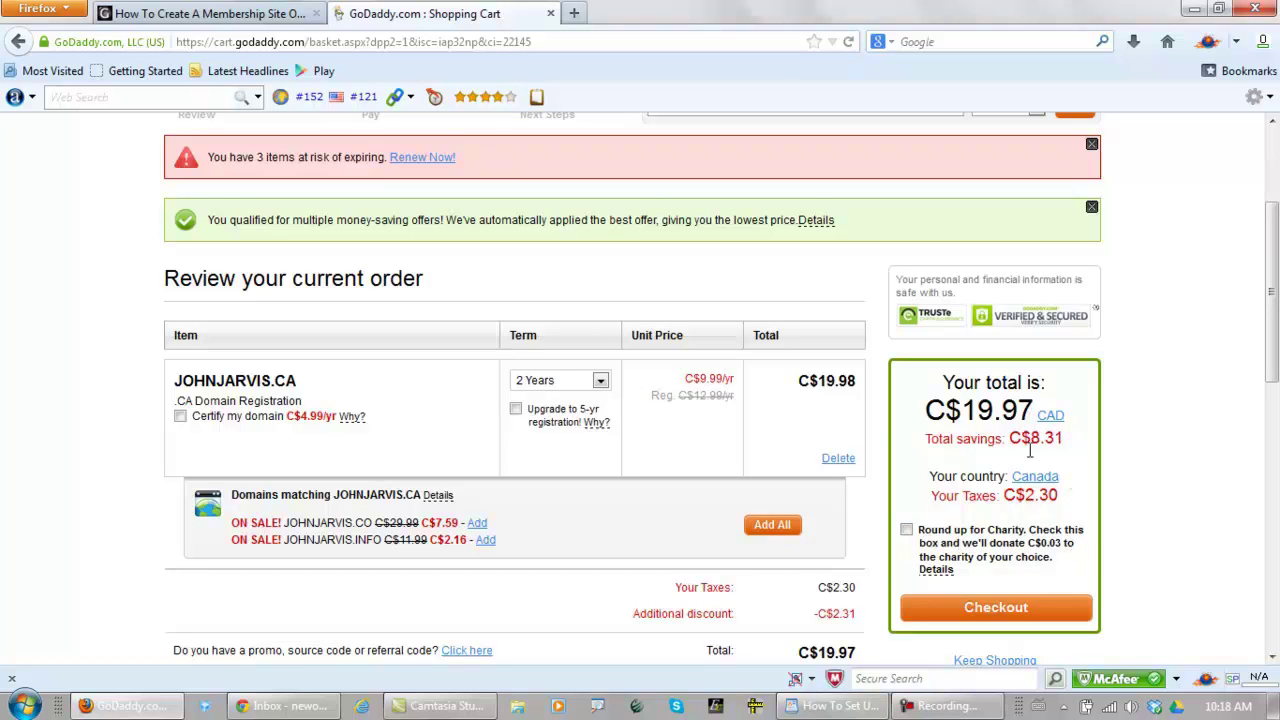
# Opt in to Round up for Charity, donating to the National Breast Cancer Foundation.
pyautogui.click(907, 532)
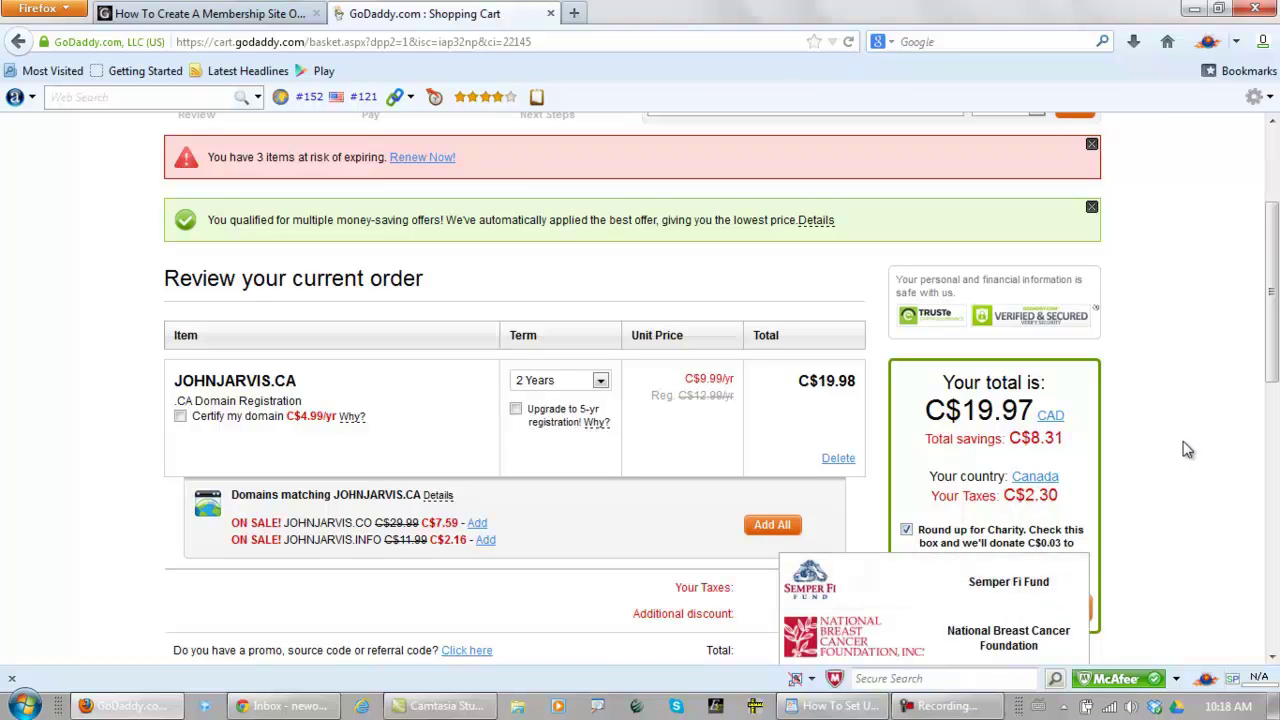
pyautogui.scroll(-4, 1185, 430)
pyautogui.moveTo(1272, 377); pyautogui.dragTo(1273, 430)
pyautogui.click(883, 453)
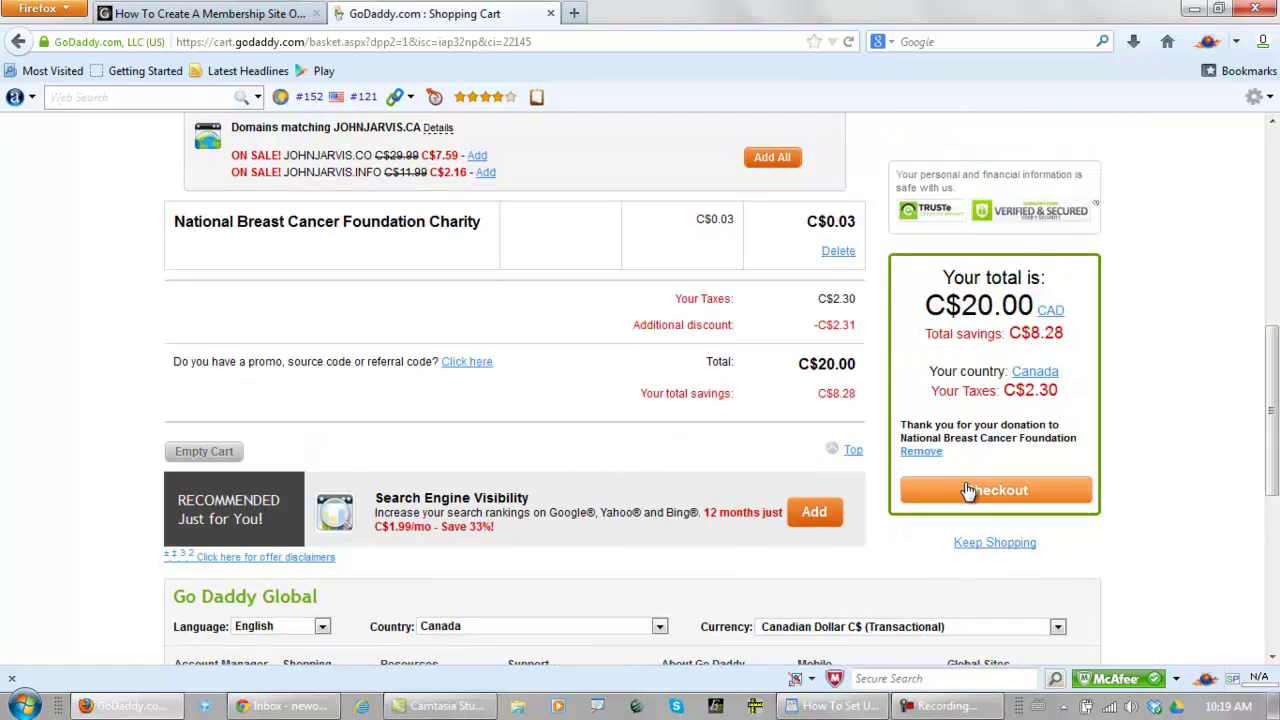
# Proceed to payment and place the C$20.00 order for johnjarvis.ca.
pyautogui.click(968, 490)
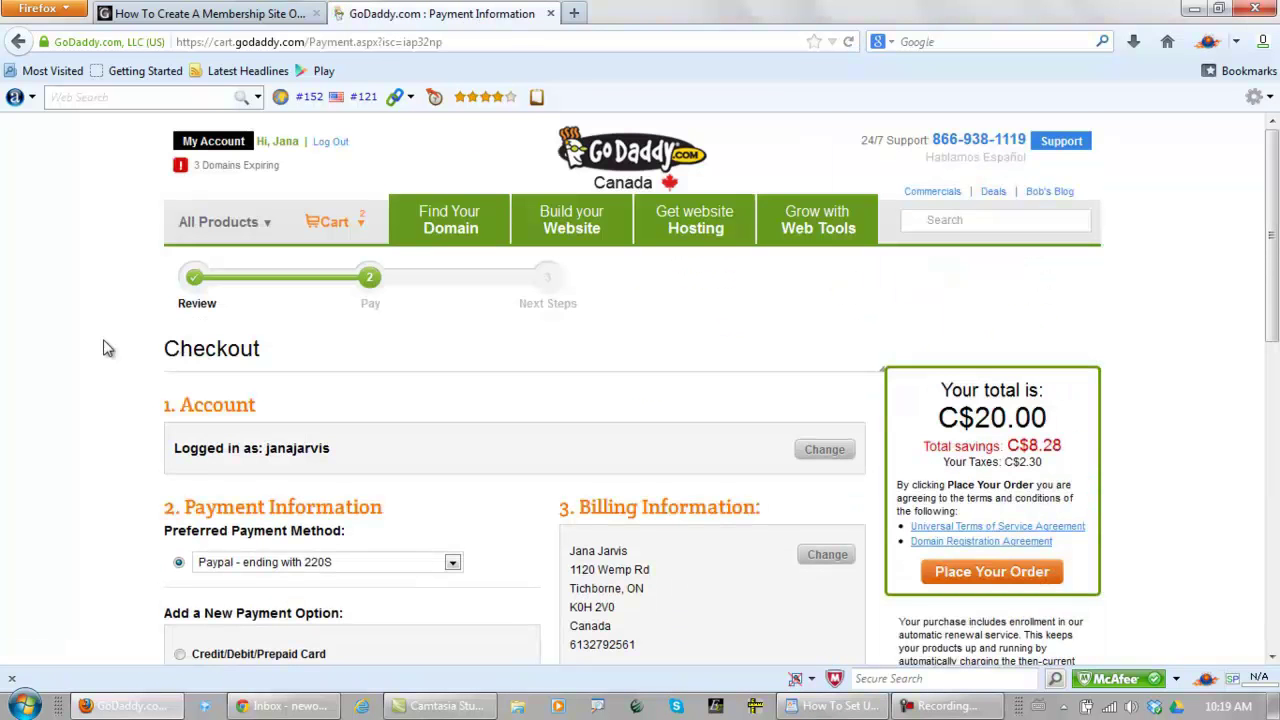
pyautogui.scroll(-2, 108, 348)
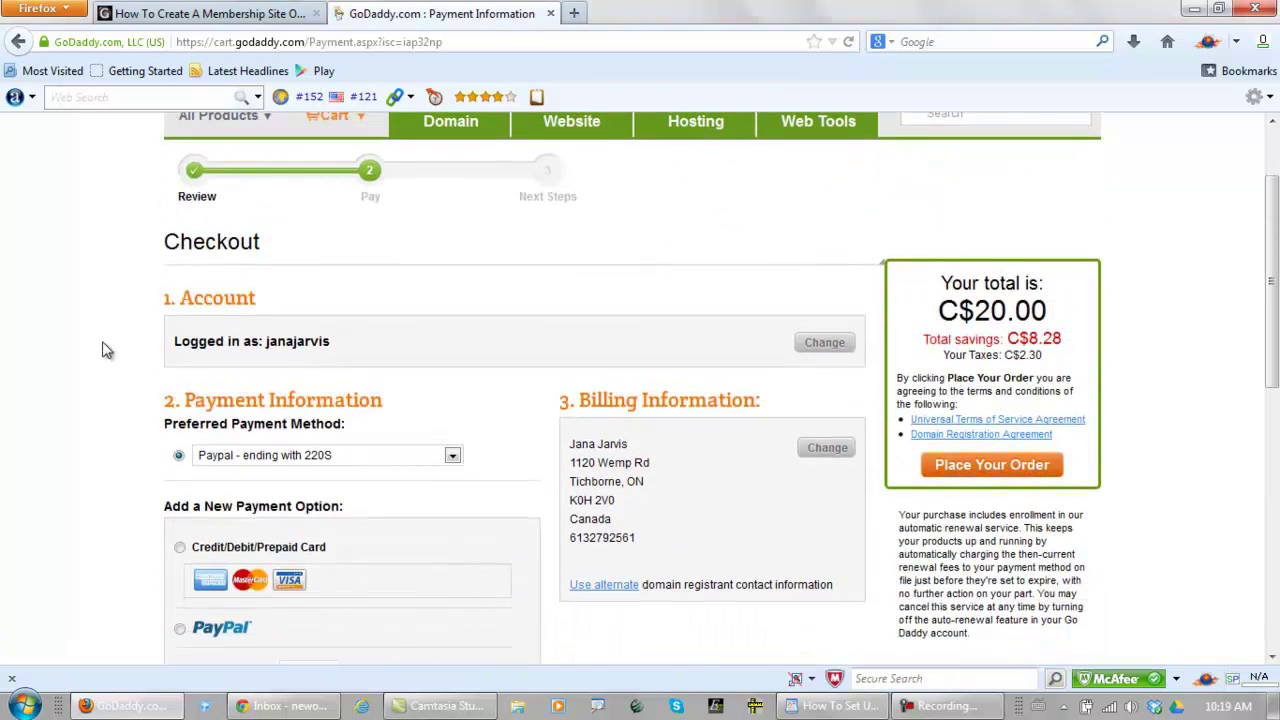
pyautogui.scroll(-2, 108, 350)
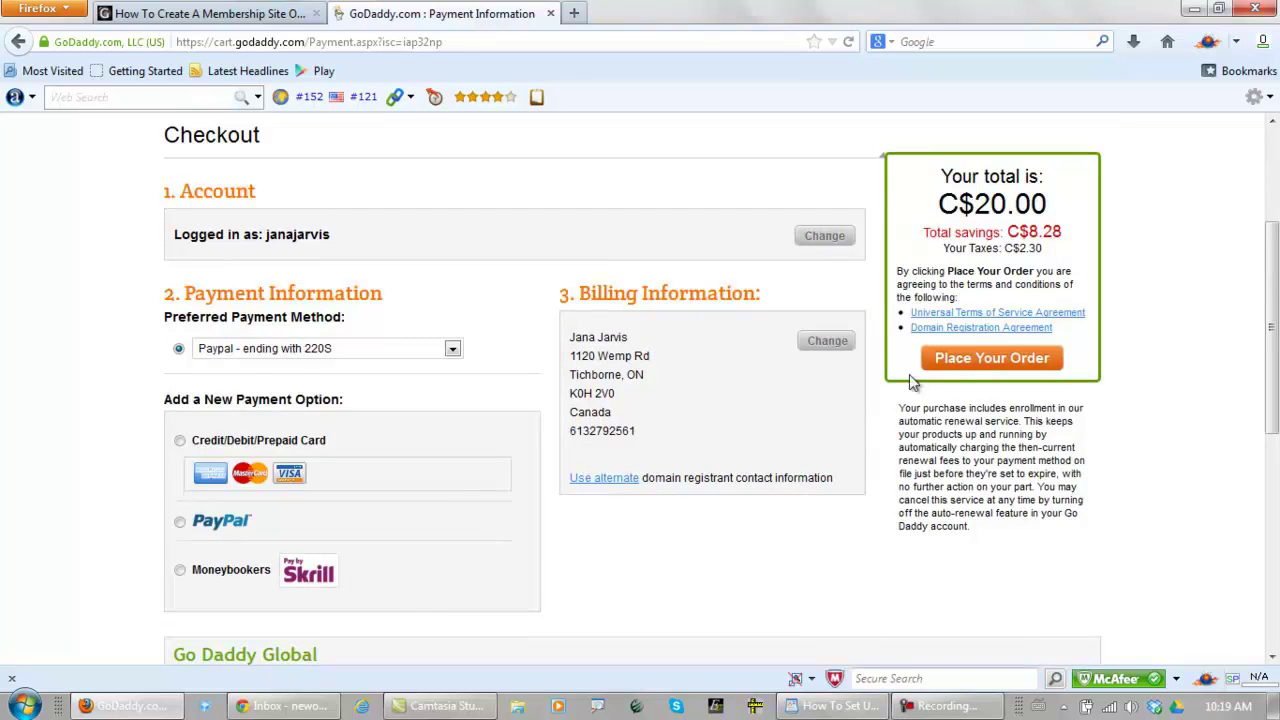
pyautogui.click(955, 360)
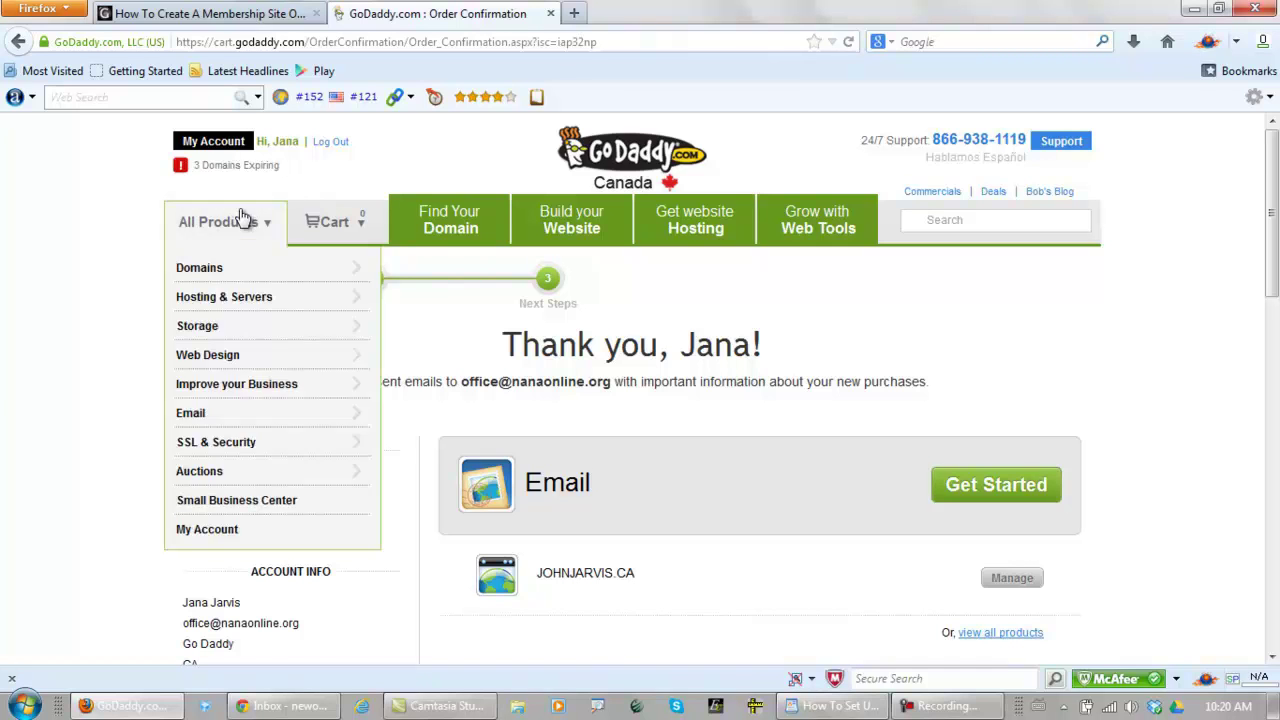
# From My Account, expand DOMAINS, show 20 per page, and launch johnjarvis.ca's details.
pyautogui.moveTo(208, 232)
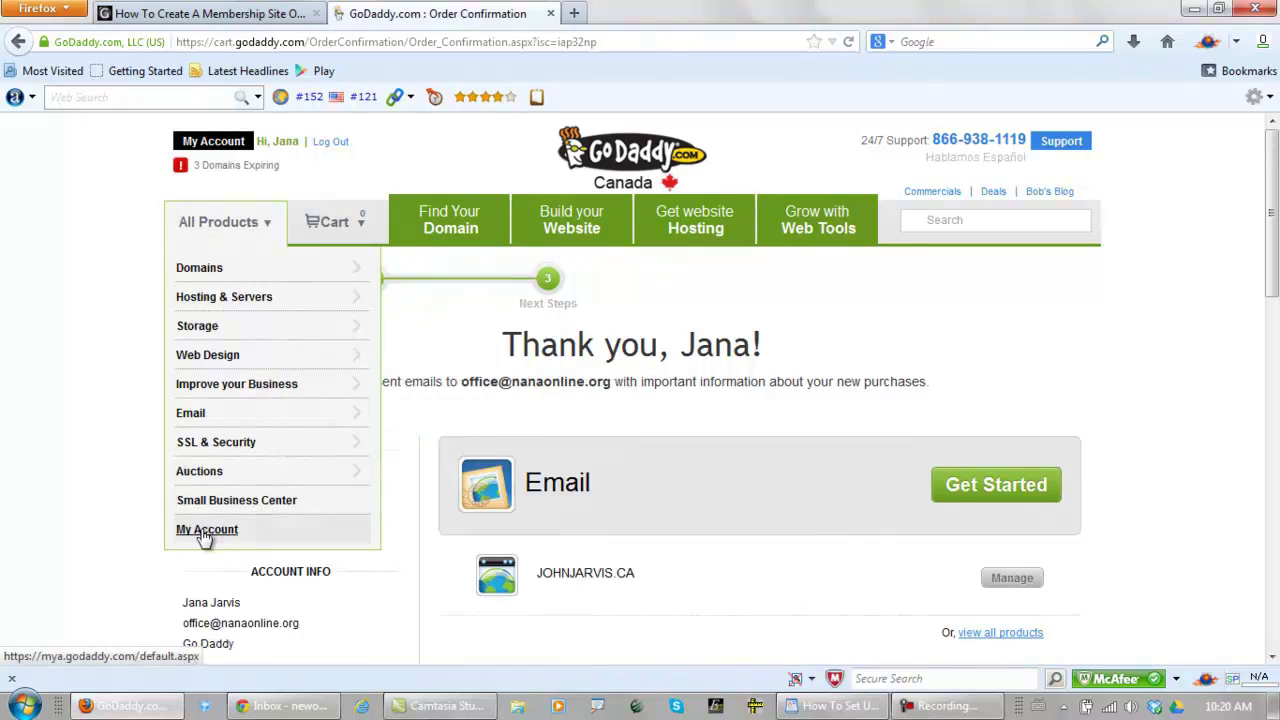
pyautogui.click(204, 533)
pyautogui.scroll(-5, 125, 430)
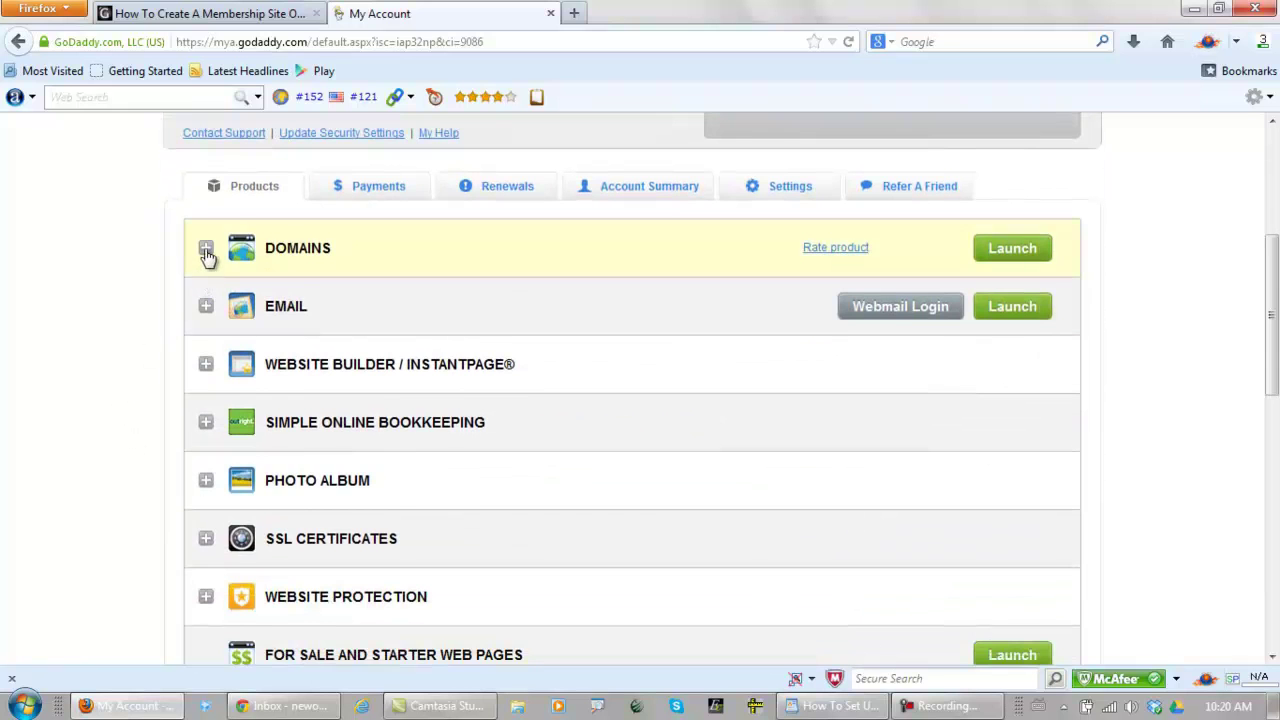
pyautogui.click(205, 247)
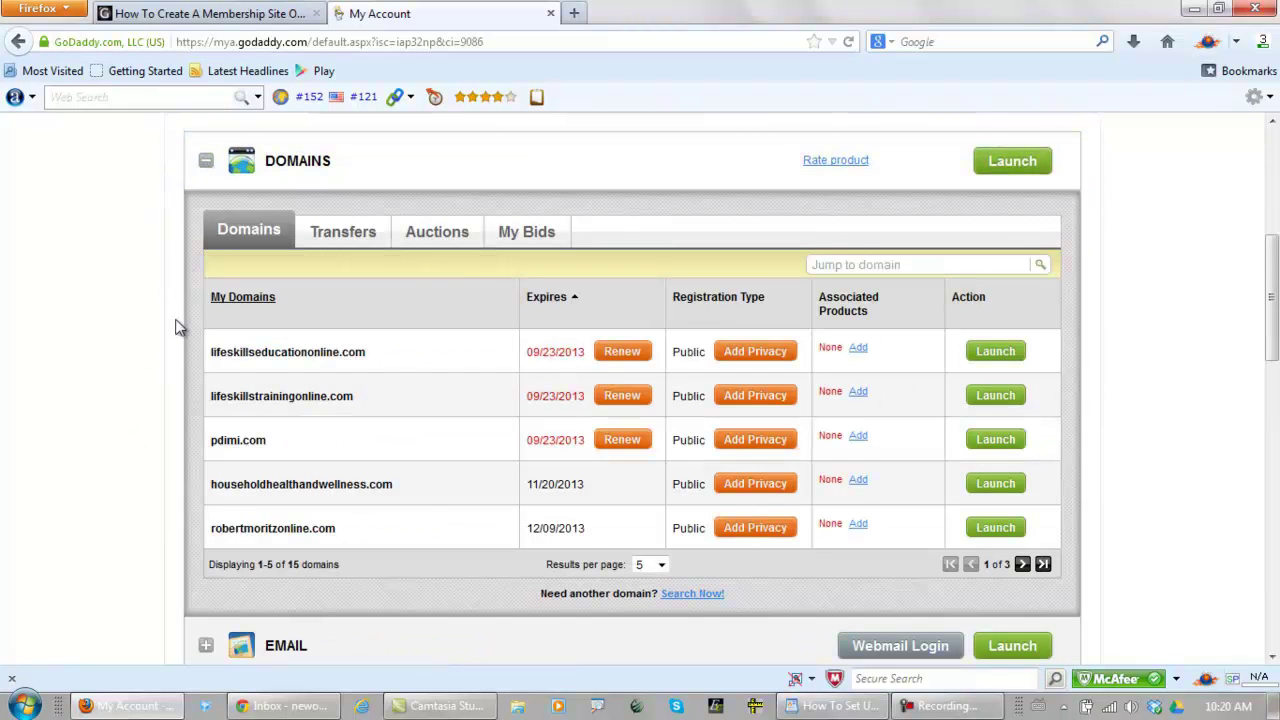
pyautogui.click(661, 565)
pyautogui.click(645, 600)
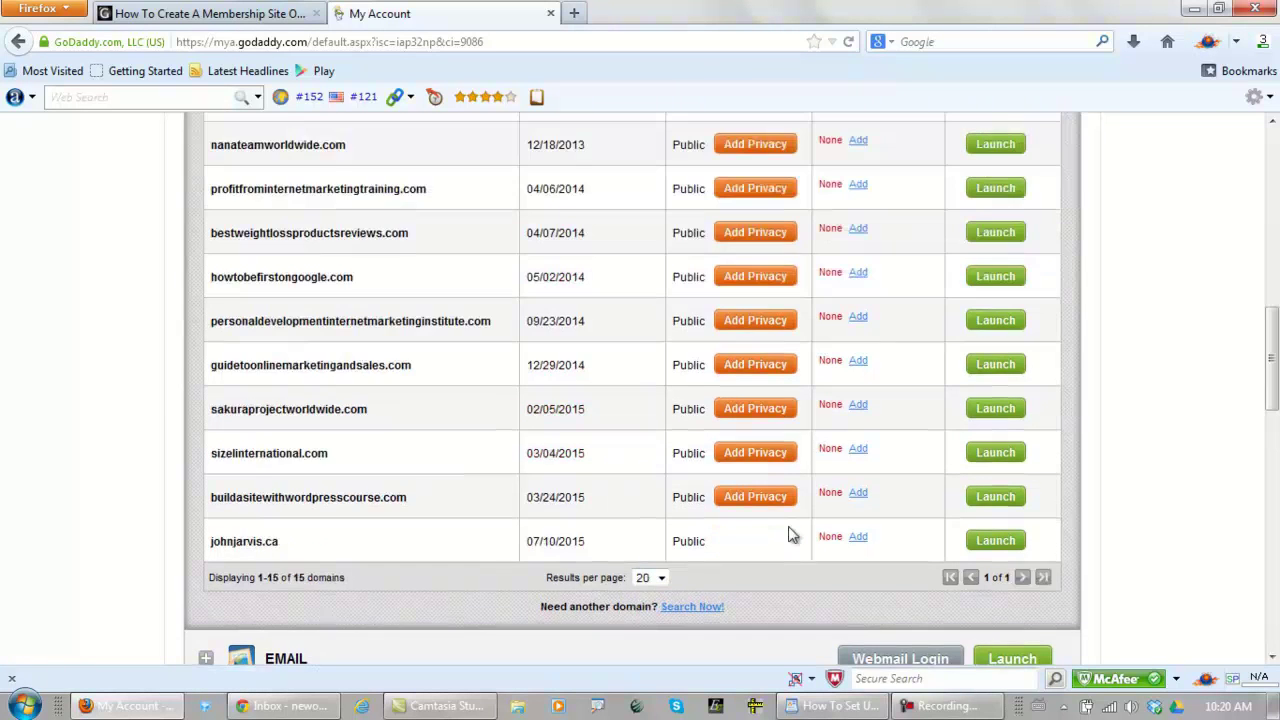
pyautogui.click(993, 541)
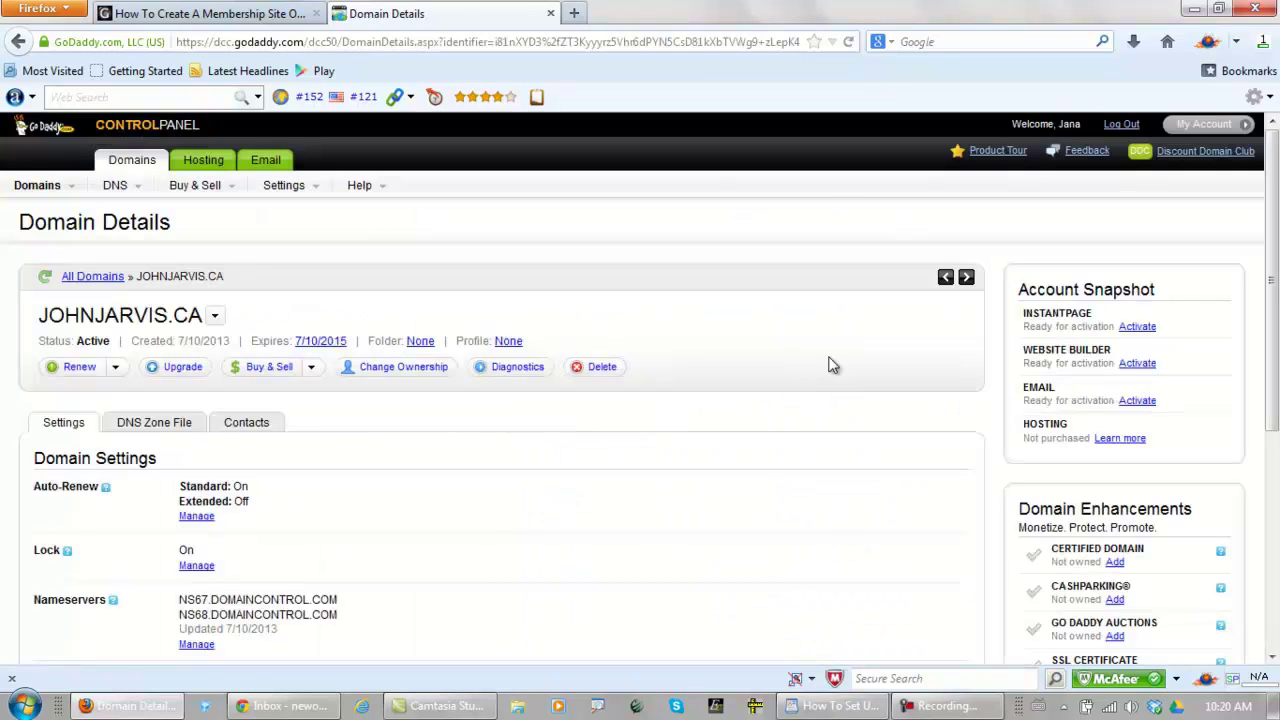
pyautogui.moveTo(1274, 240); pyautogui.dragTo(1272, 495)
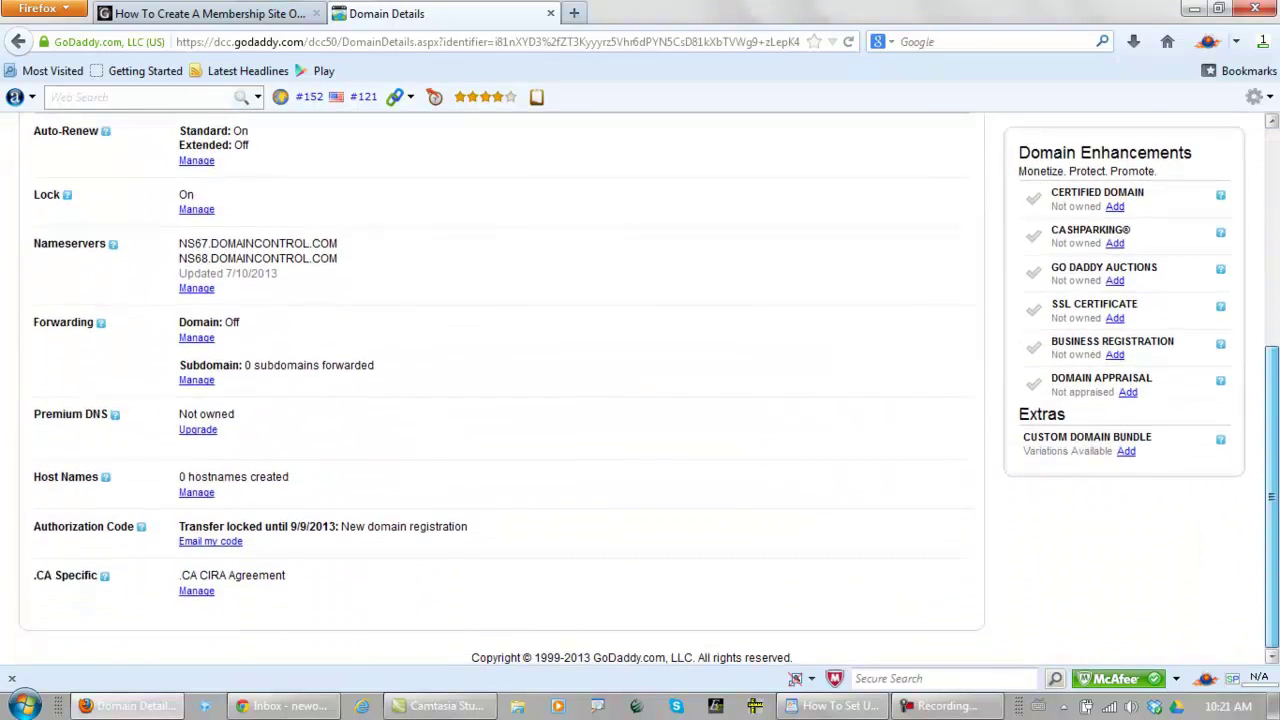
# In johnjarvis.ca's Nameserver Settings, switch from the default nameservers to Custom.
pyautogui.click(196, 289)
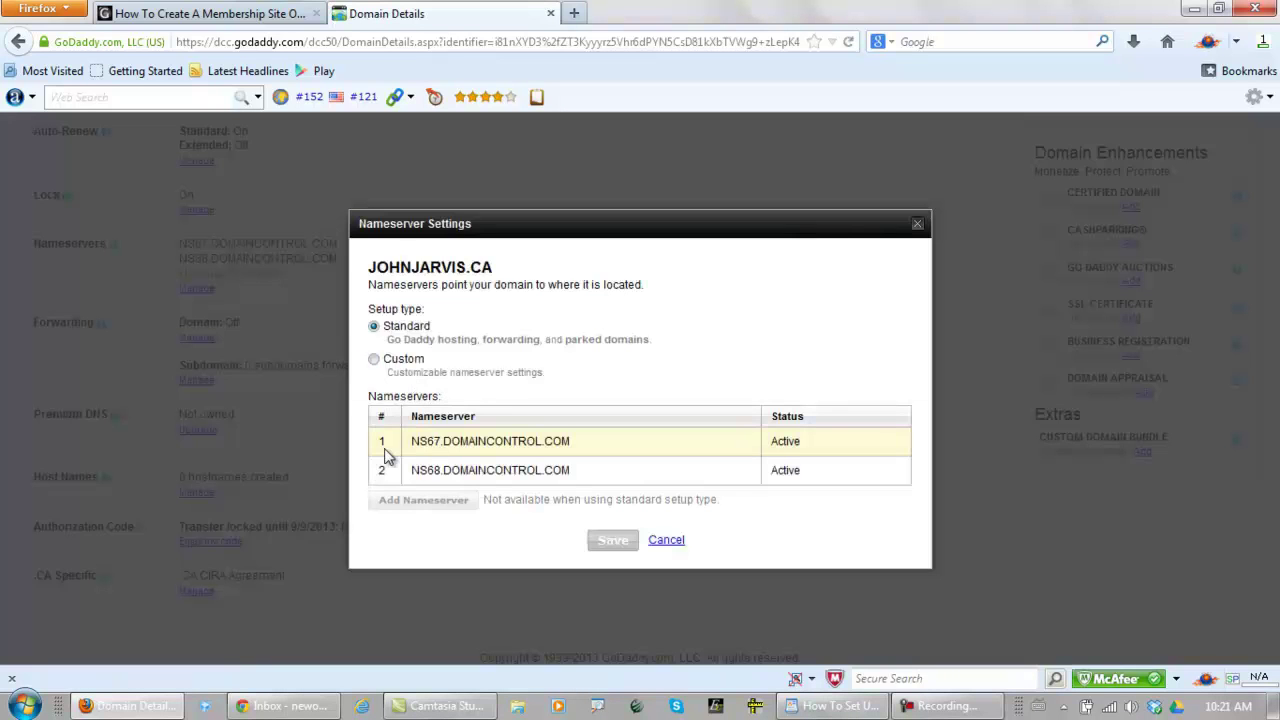
pyautogui.moveTo(574, 450); pyautogui.dragTo(414, 434)
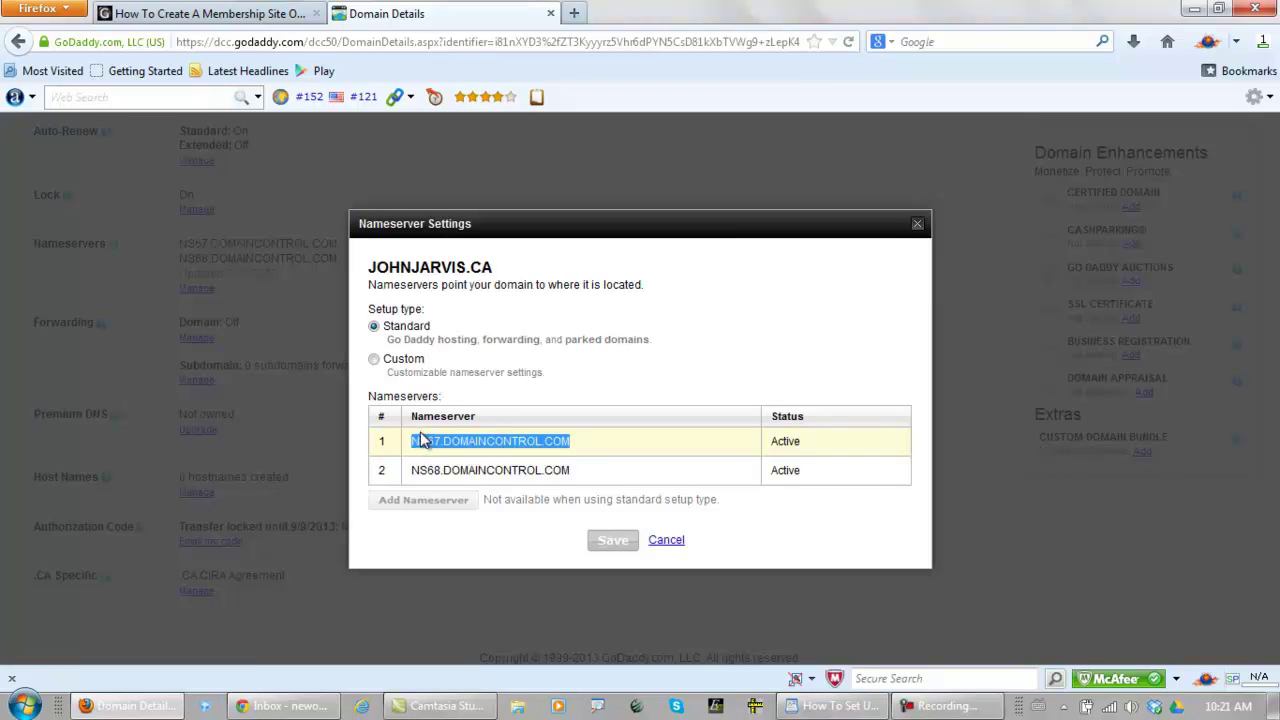
pyautogui.click(374, 361)
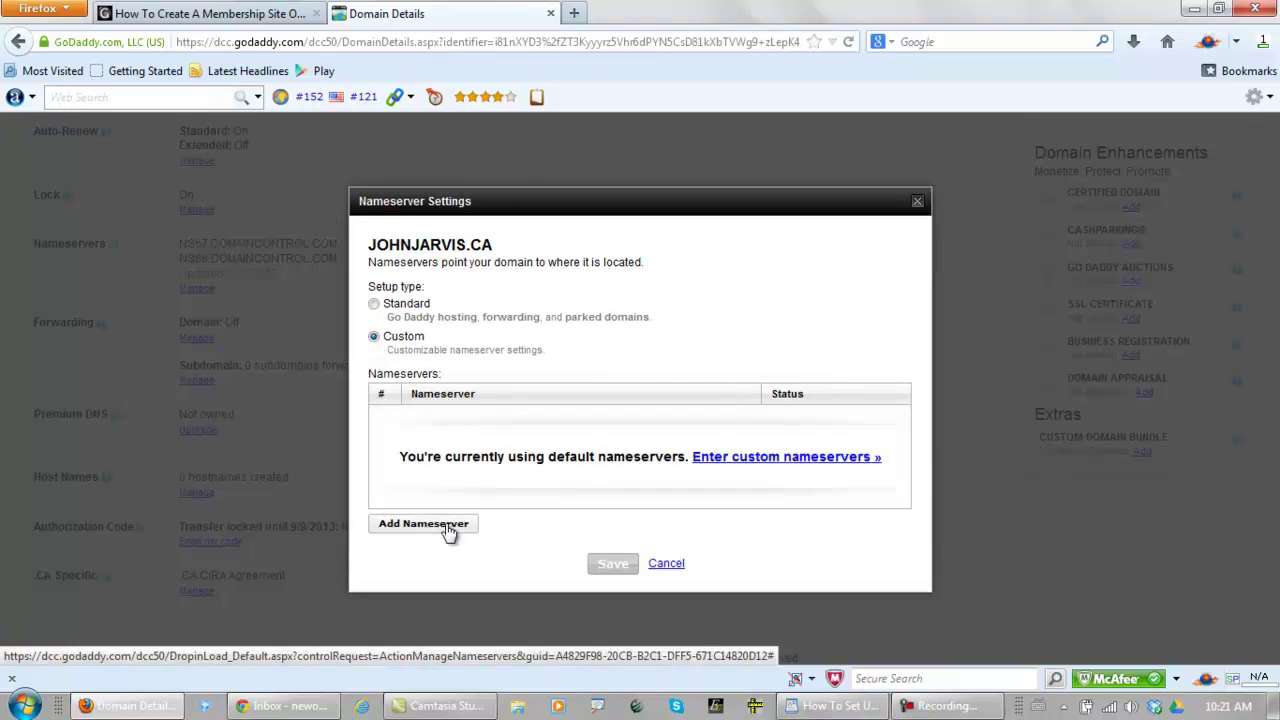
pyautogui.click(447, 529)
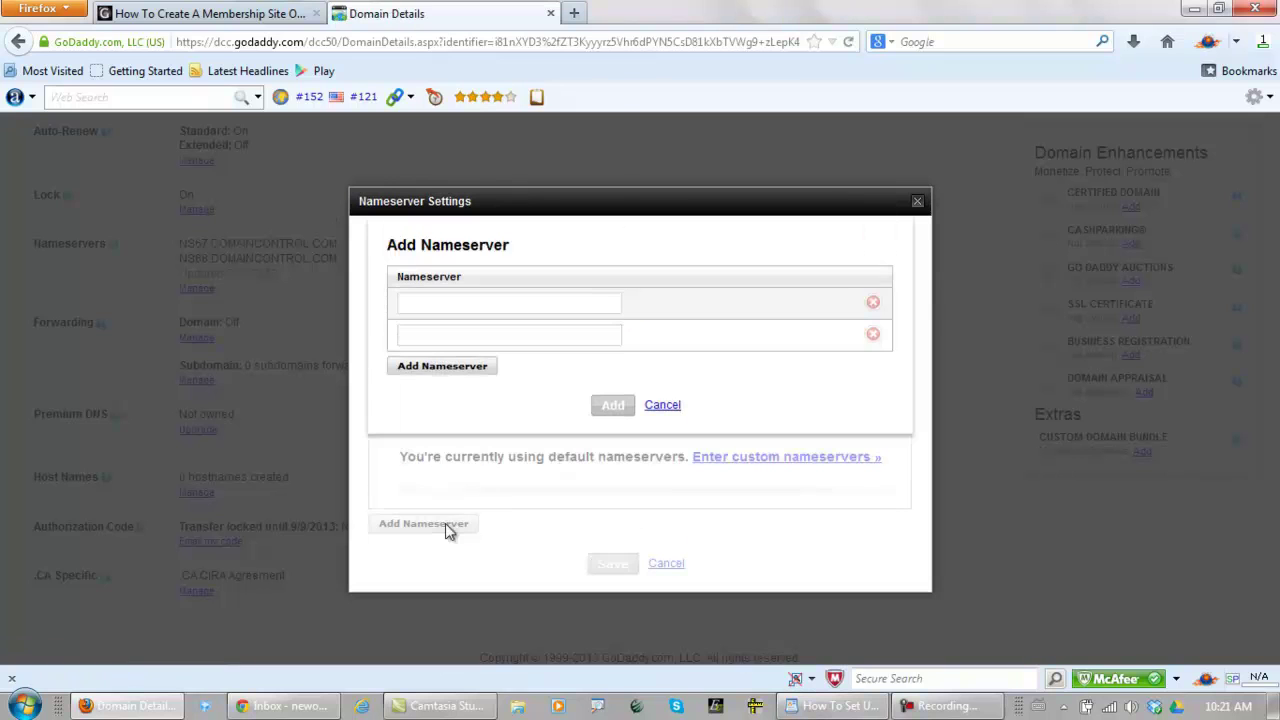
# Enter NS1.SAKURAPROJECT.CO and NS2.SAKURAPROJECT.CO as the custom nameservers and add them.
pyautogui.click(455, 302)
pyautogui.write('NS1.S')
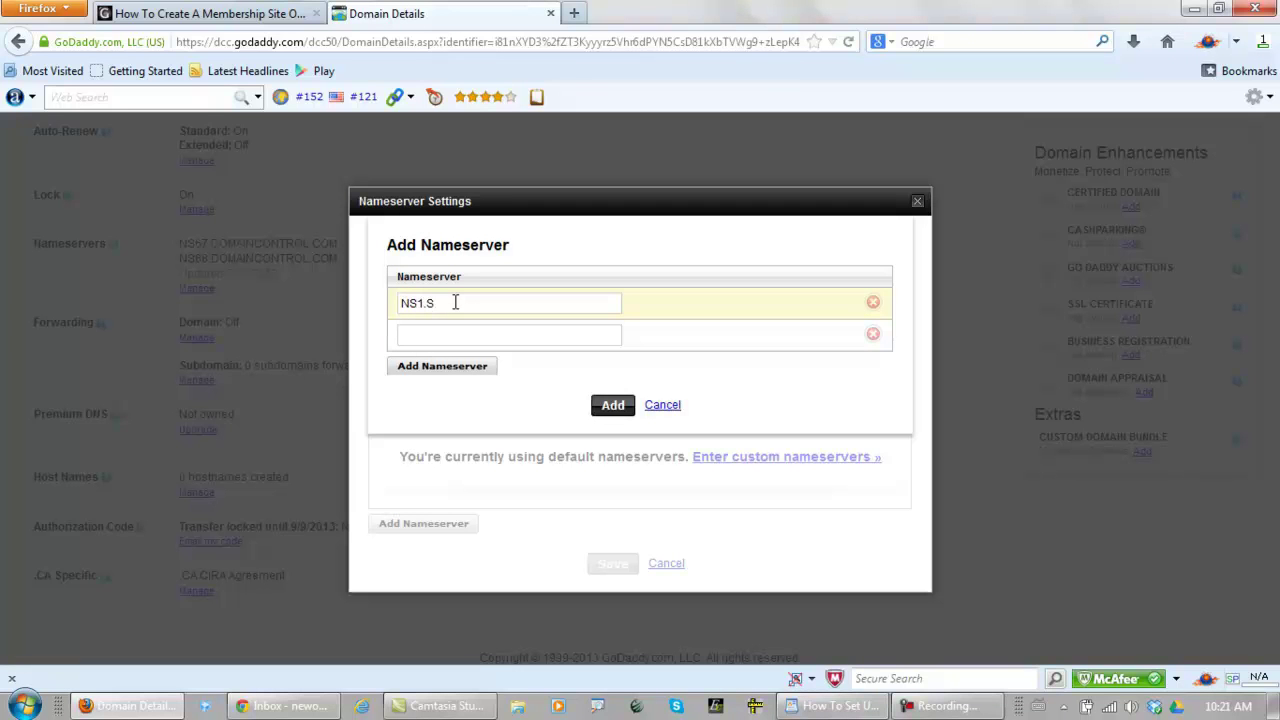
pyautogui.write('akura')
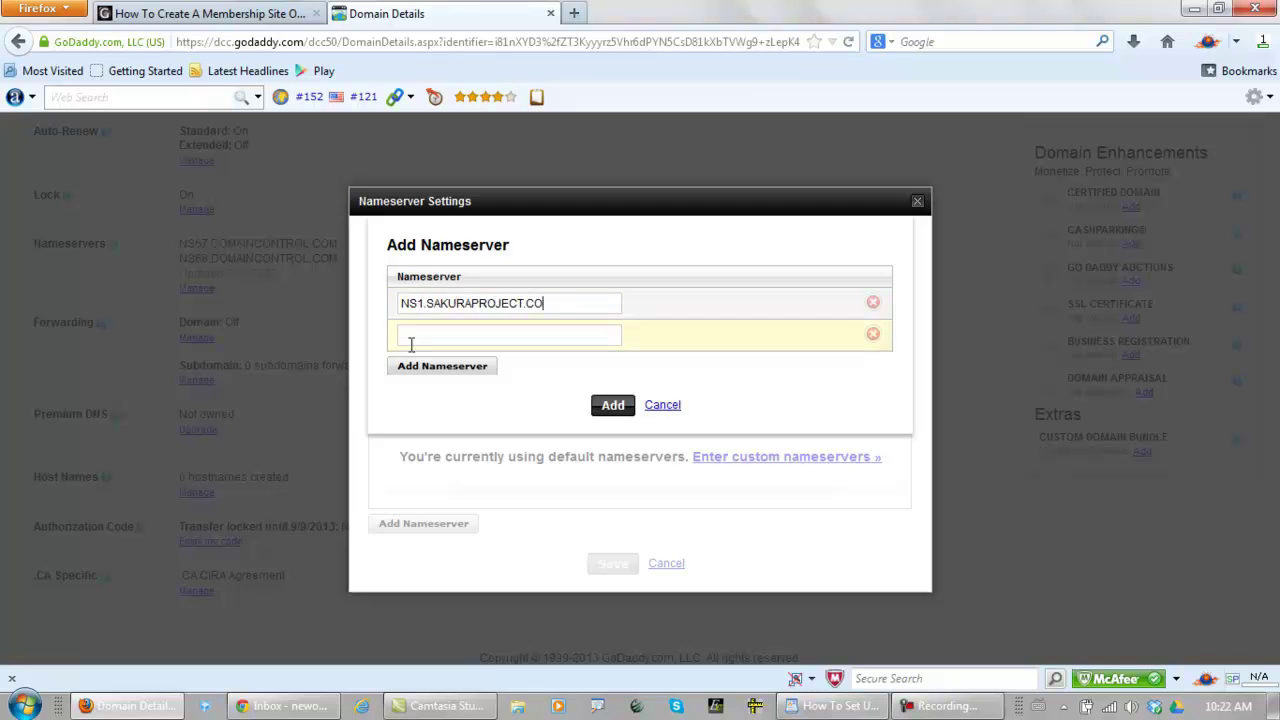
pyautogui.click(427, 335)
pyautogui.write('NS2.SAKURAPROJECT.CO')
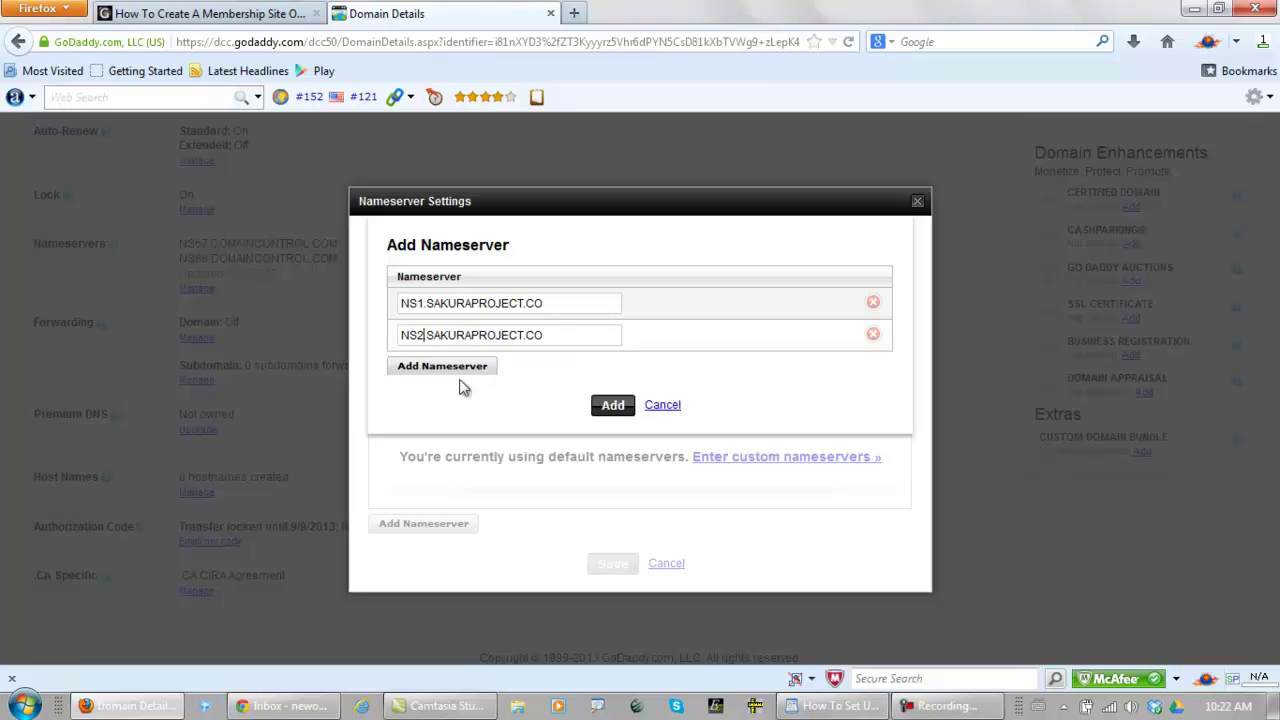
pyautogui.click(601, 405)
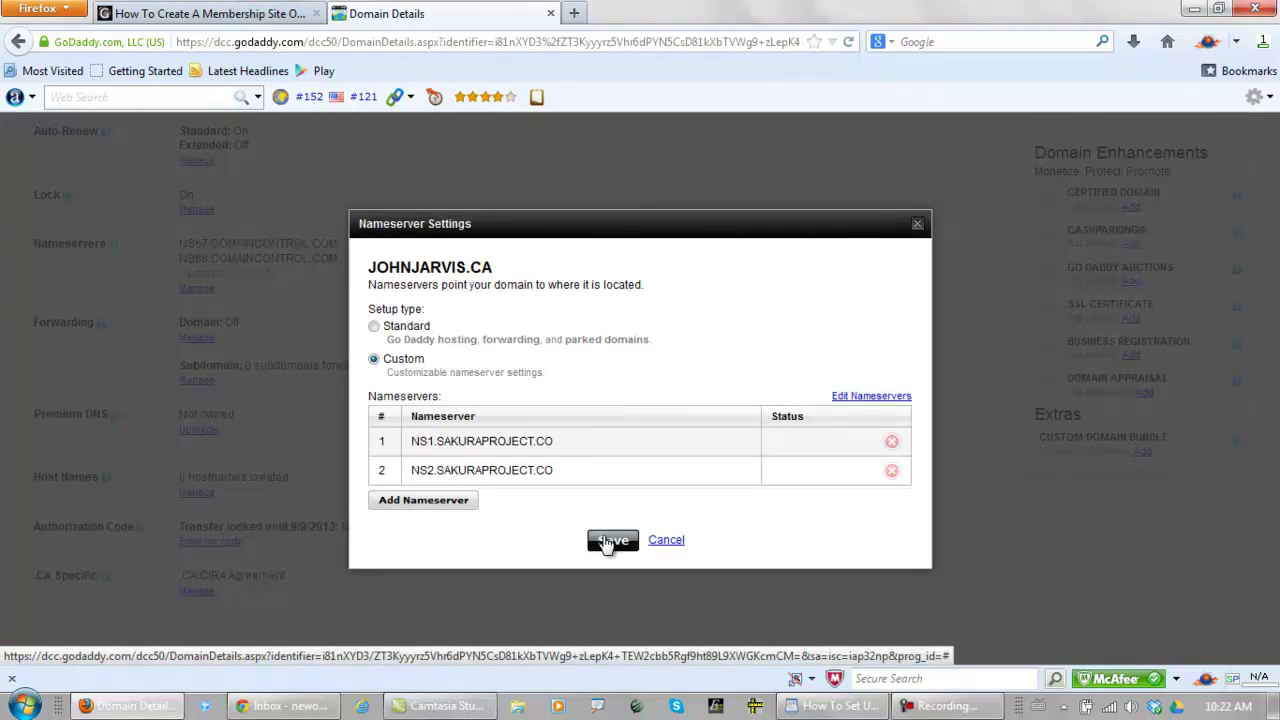
# Save the custom nameservers and reload Domain Details to confirm NS1/NS2.SAKURAPROJECT.CO.
pyautogui.click(608, 543)
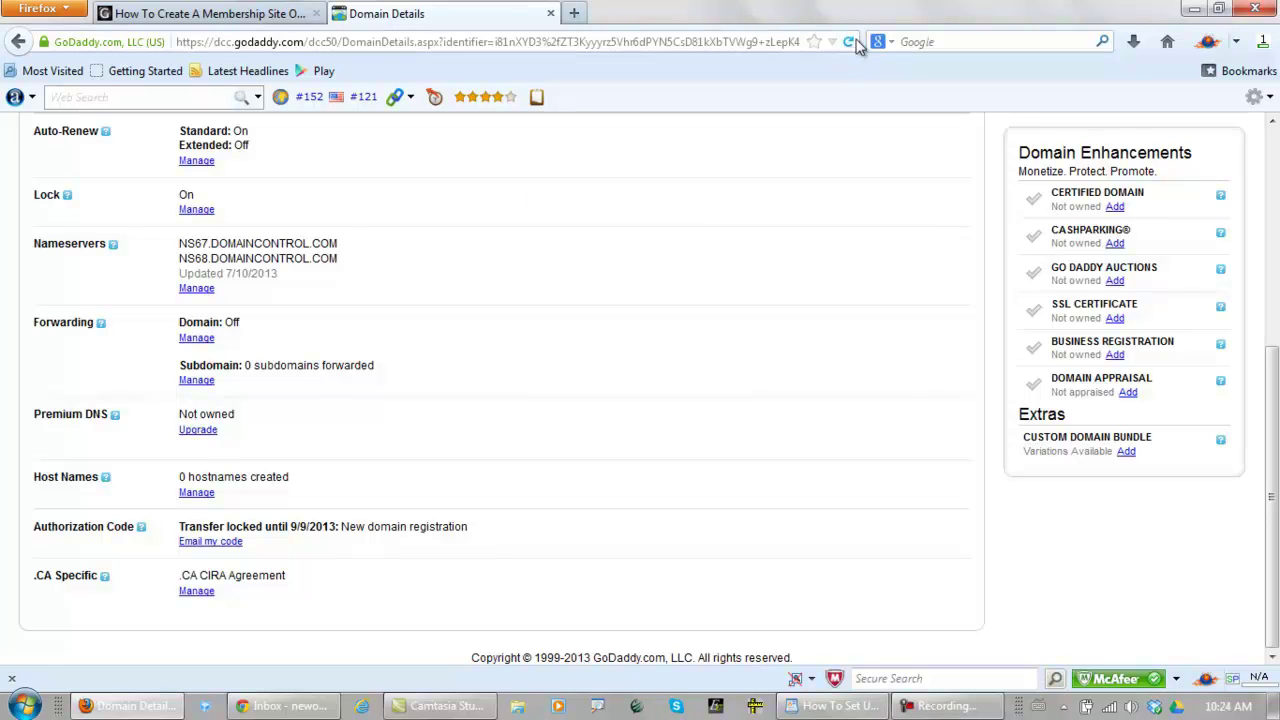
pyautogui.click(849, 41)
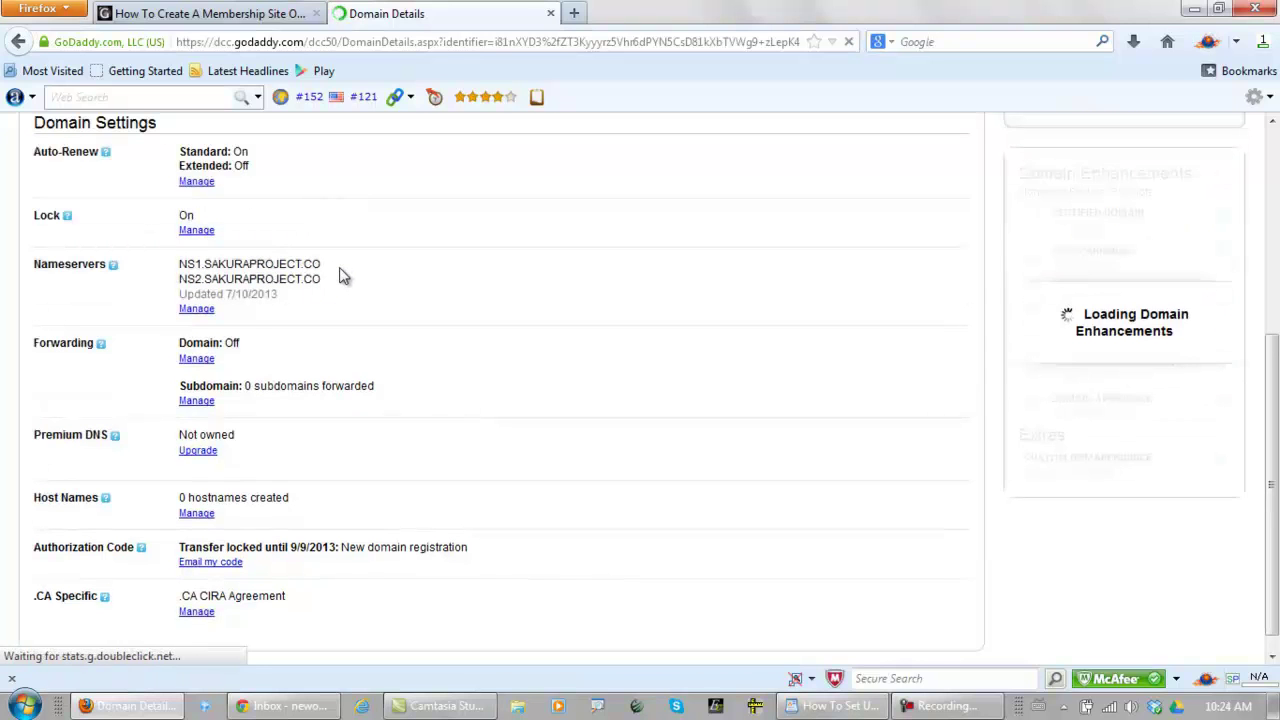
pyautogui.moveTo(320, 264); pyautogui.dragTo(211, 250)
pyautogui.click(384, 276)
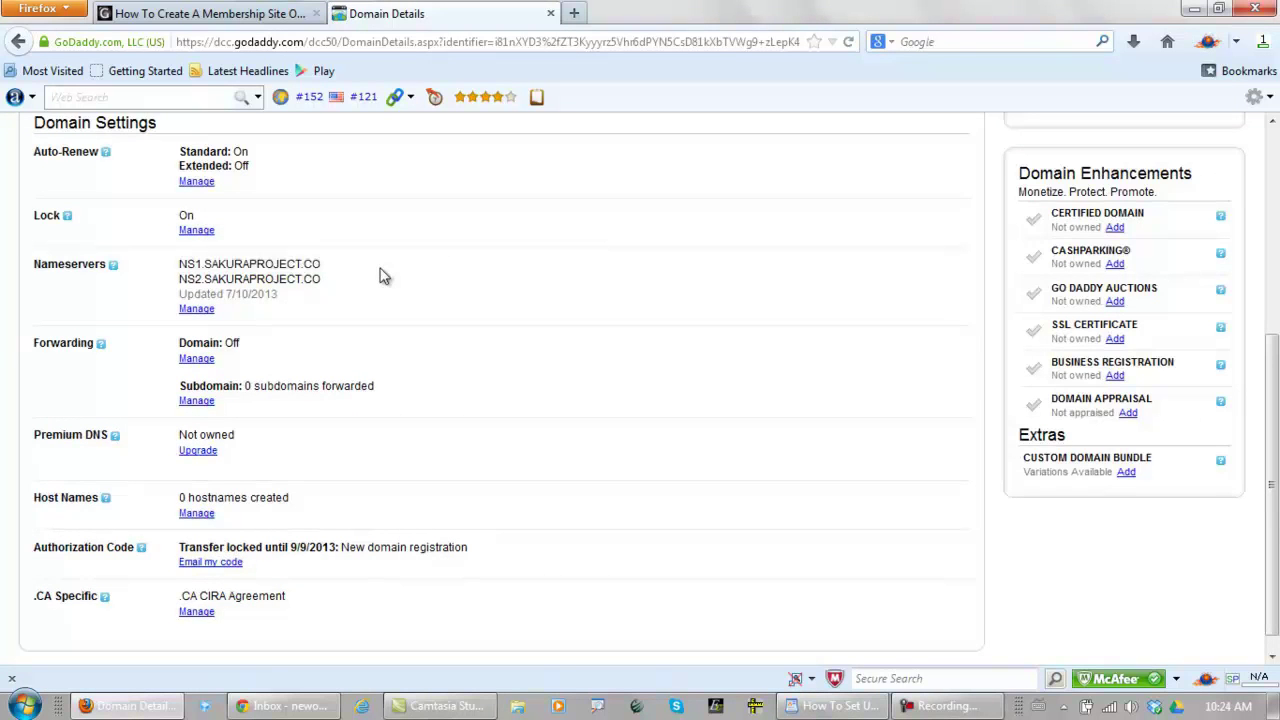